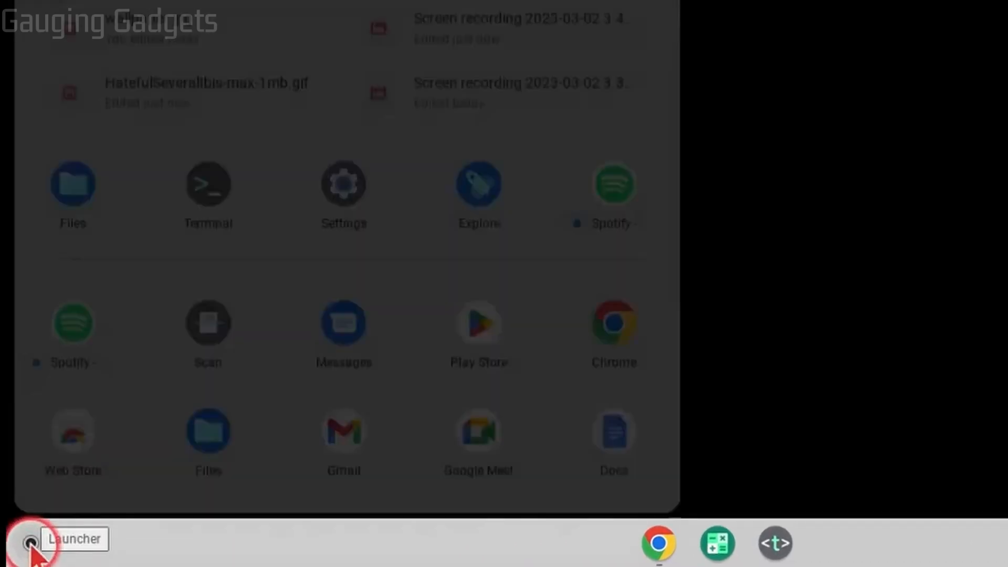
{"action": "scroll", "coordinate": [296, 149], "scroll_direction": "down", "scroll_amount": 1}
{"action": "scroll", "coordinate": [294, 143], "scroll_direction": "down", "scroll_amount": 2}
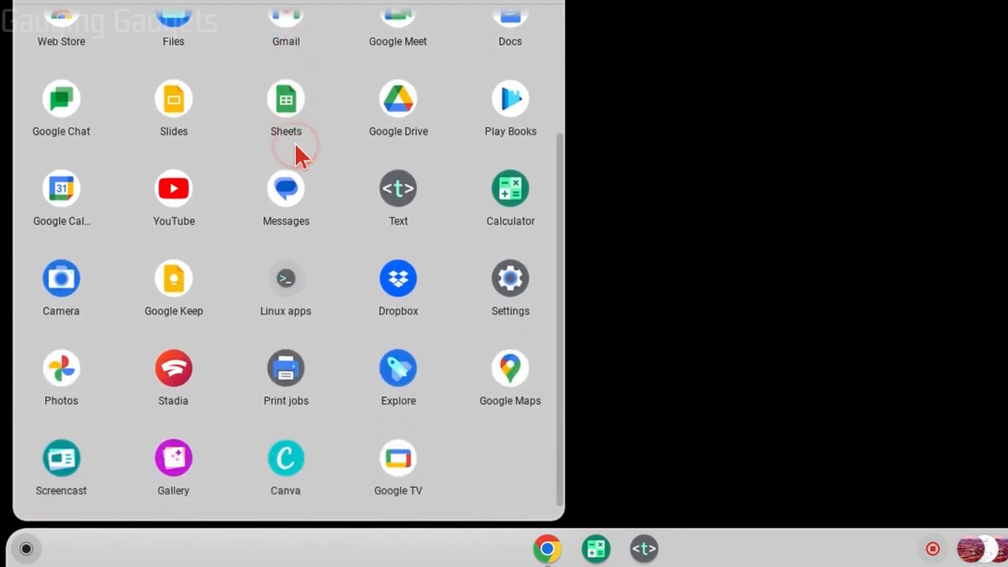
{"action": "scroll", "coordinate": [295, 143], "scroll_direction": "up", "scroll_amount": 3}
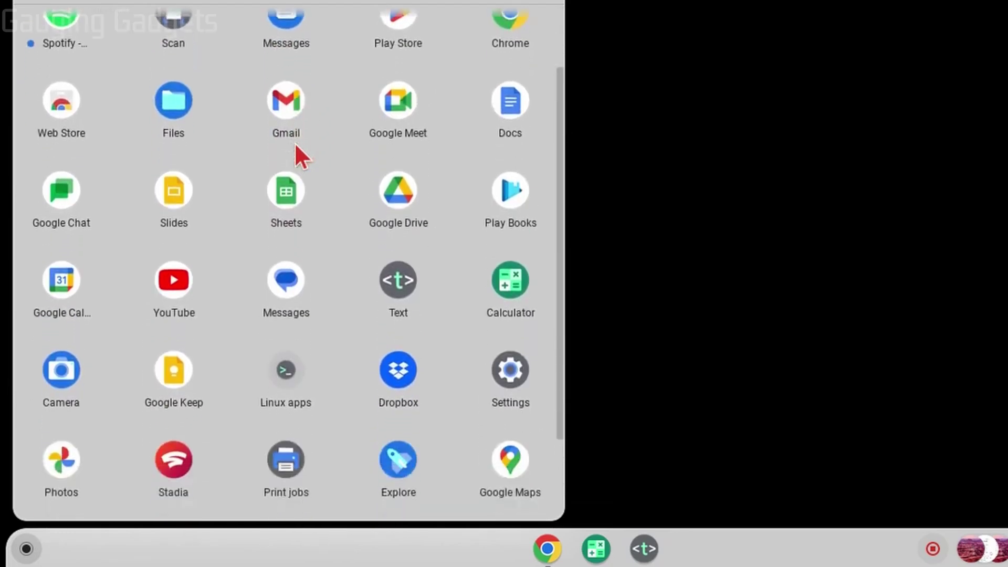
{"action": "scroll", "coordinate": [302, 156], "scroll_direction": "down", "scroll_amount": 1}
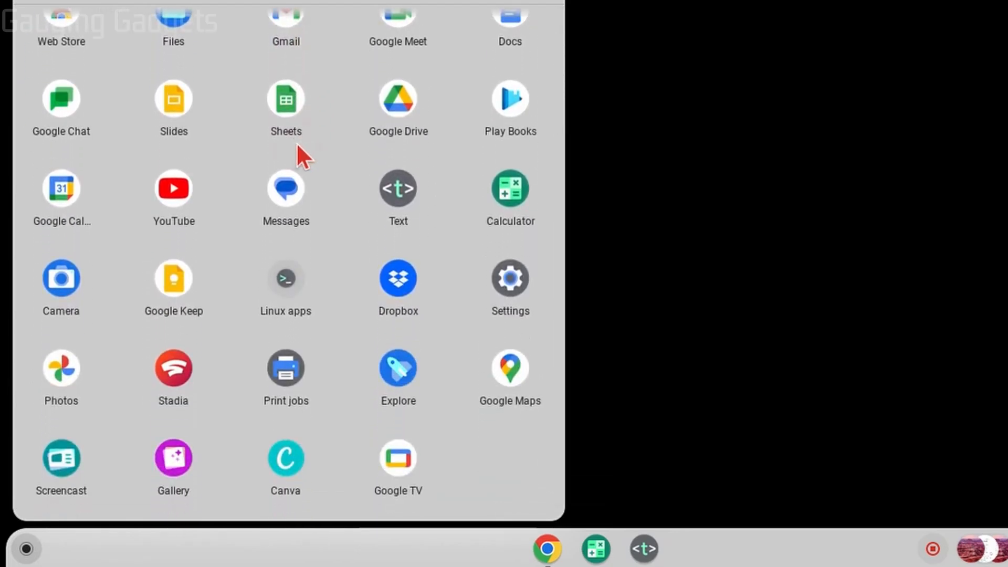
{"action": "left_click", "coordinate": [250, 189]}
{"action": "scroll", "coordinate": [260, 189], "scroll_direction": "up", "scroll_amount": 2}
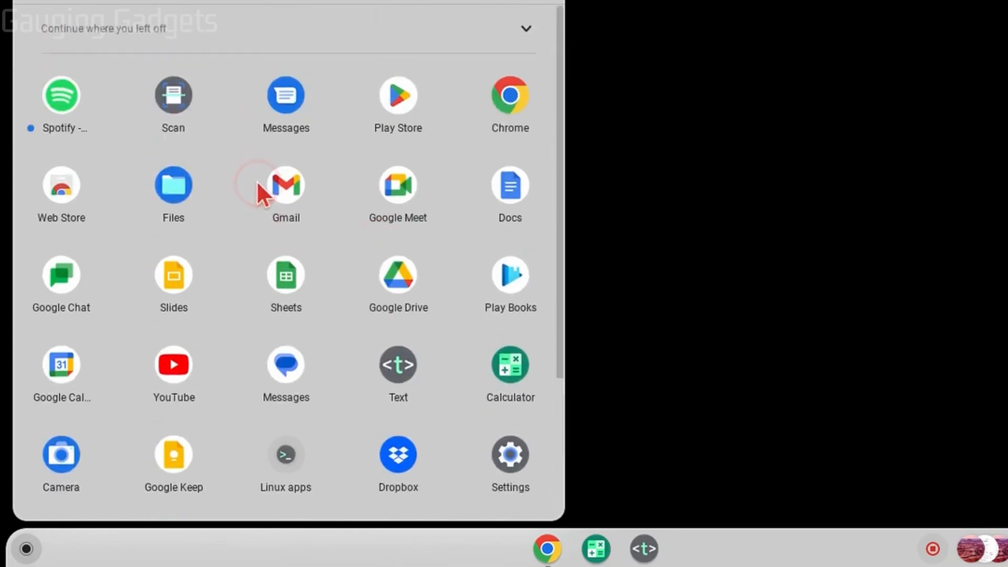
{"action": "left_click", "coordinate": [62, 96]}
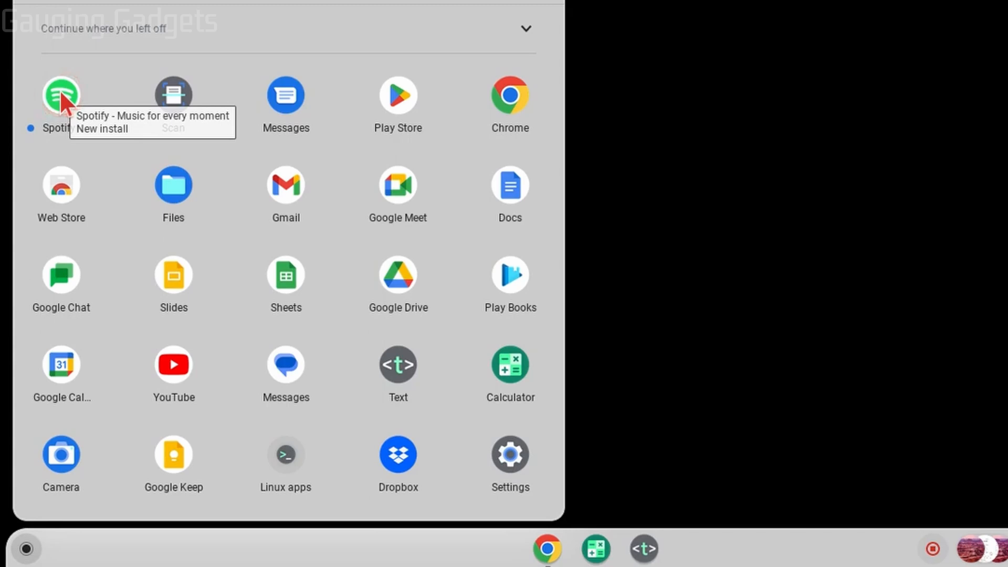
- Uninstall Spotify from its launcher icon's context menu and confirm the removal
{"action": "right_click", "coordinate": [61, 96]}
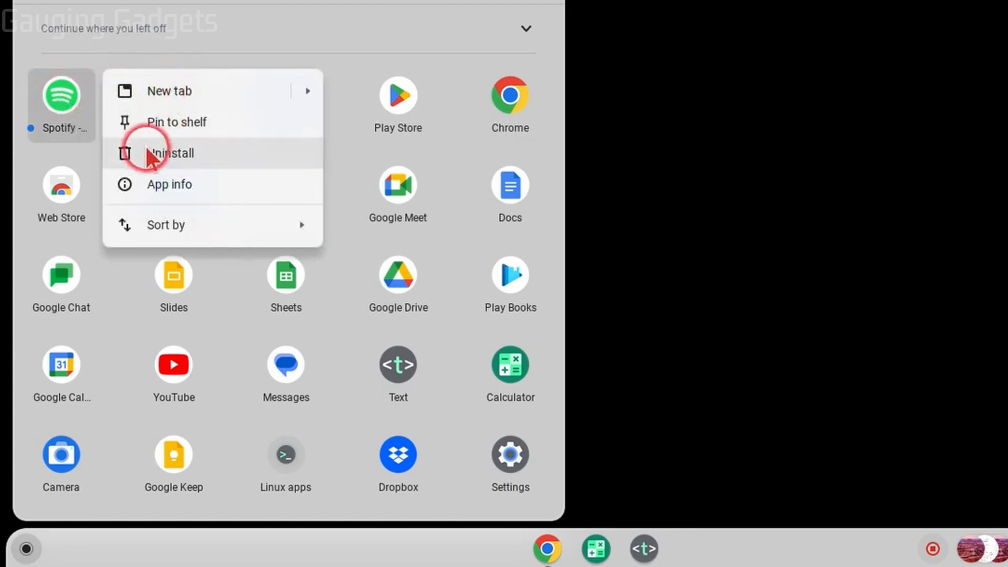
{"action": "left_click", "coordinate": [182, 151]}
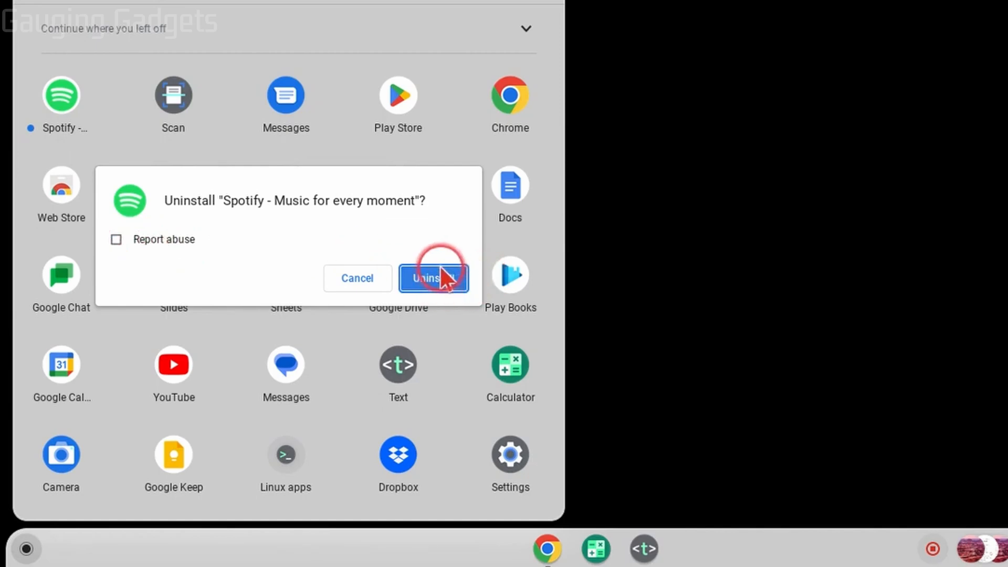
{"action": "left_click", "coordinate": [431, 282]}
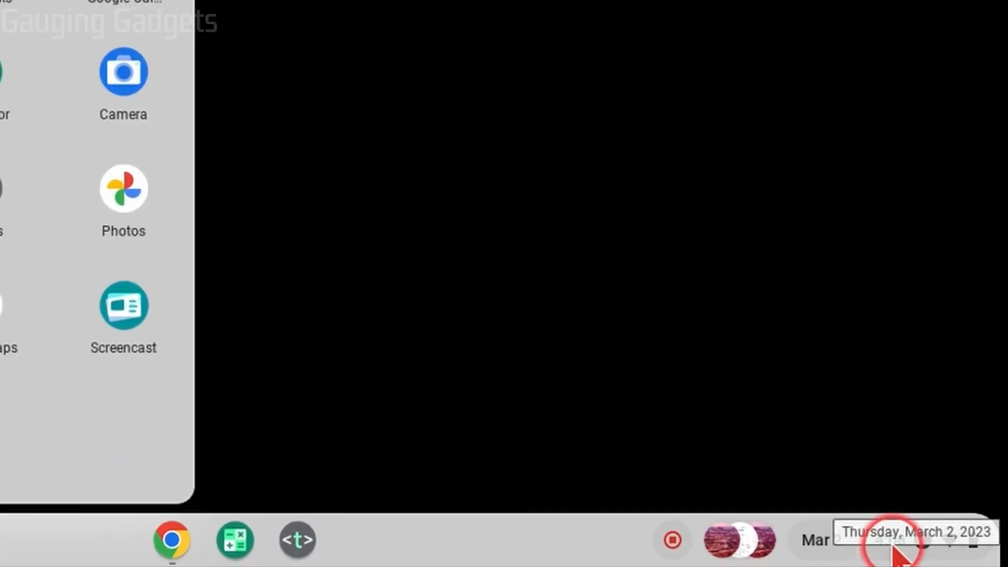
- Reach ChromeOS Settings through the Quick Settings panel's gear icon
{"action": "left_click", "coordinate": [902, 544]}
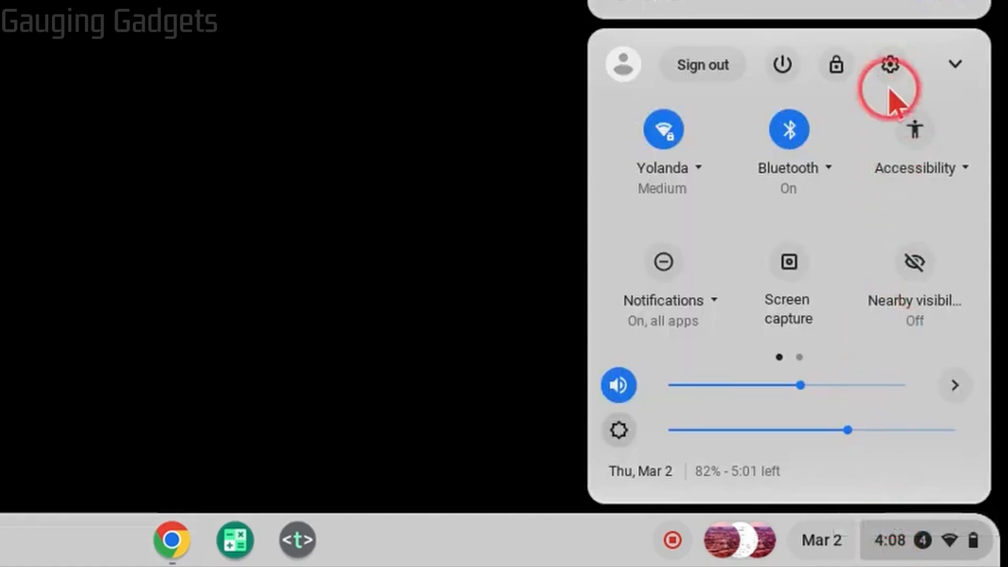
{"action": "left_click", "coordinate": [890, 66]}
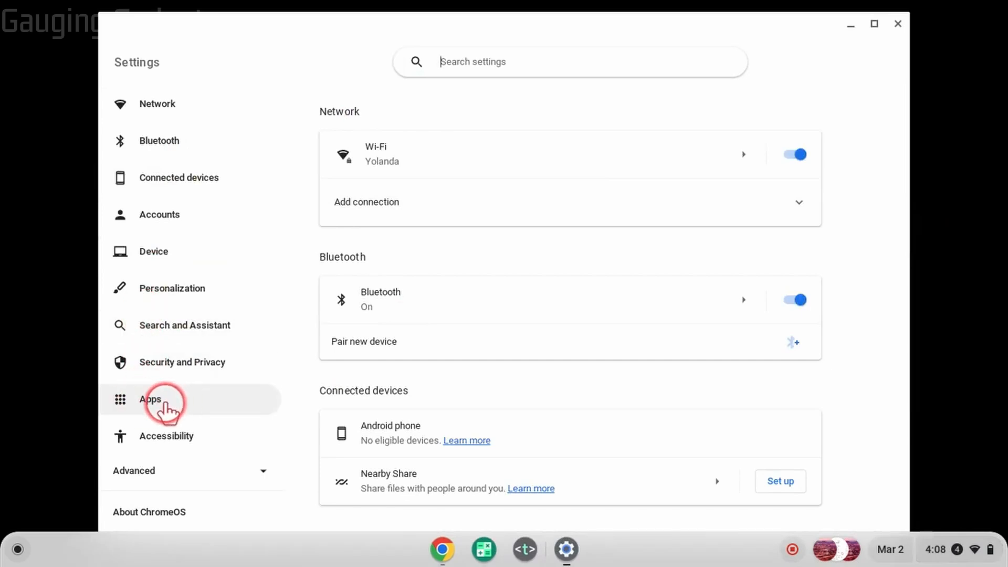
- Go to Apps > Manage your apps and select Stadia to show its detail page
{"action": "left_click", "coordinate": [165, 405]}
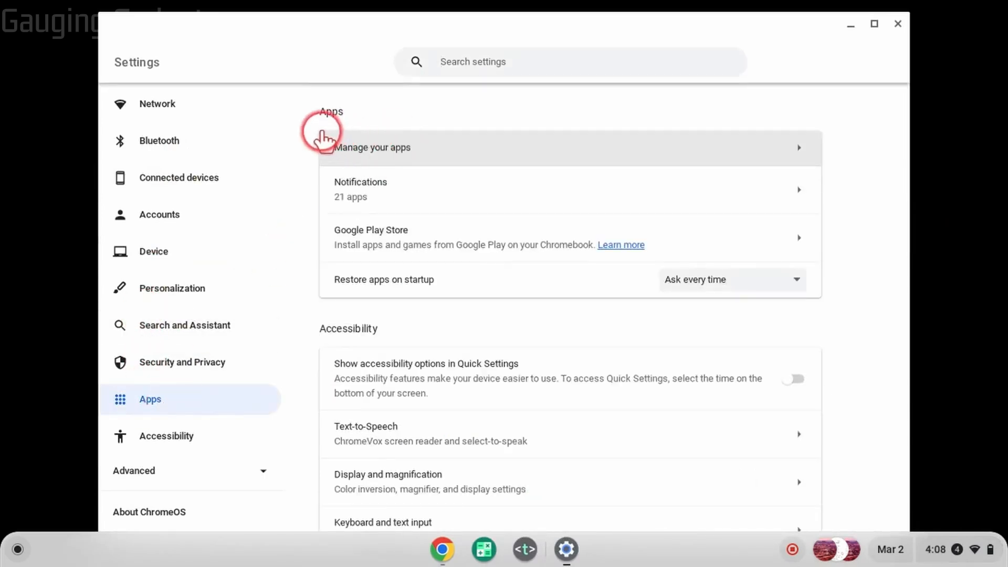
{"action": "left_click", "coordinate": [441, 148]}
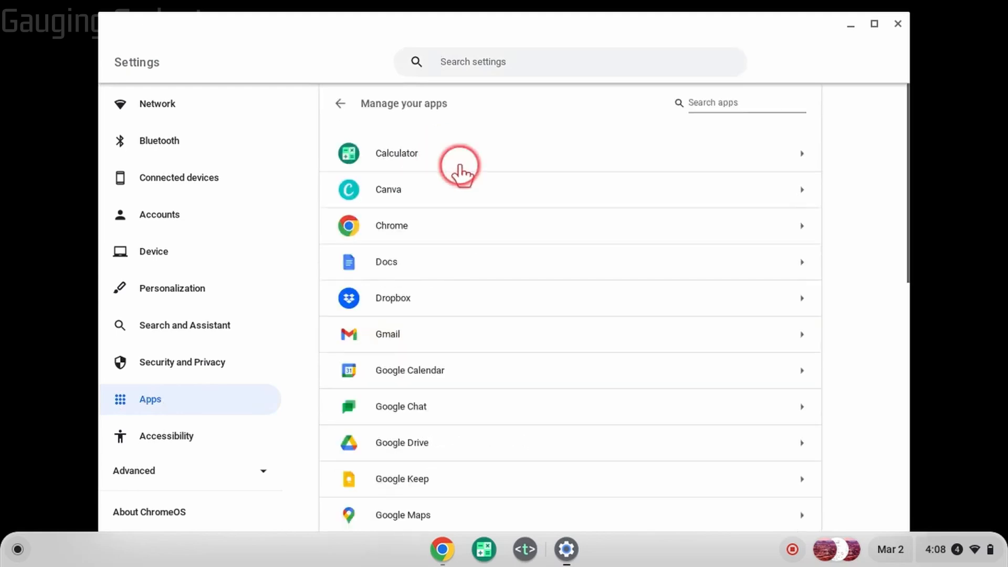
{"action": "scroll", "coordinate": [562, 310], "scroll_direction": "down", "scroll_amount": 4}
{"action": "scroll", "coordinate": [562, 309], "scroll_direction": "down", "scroll_amount": 3}
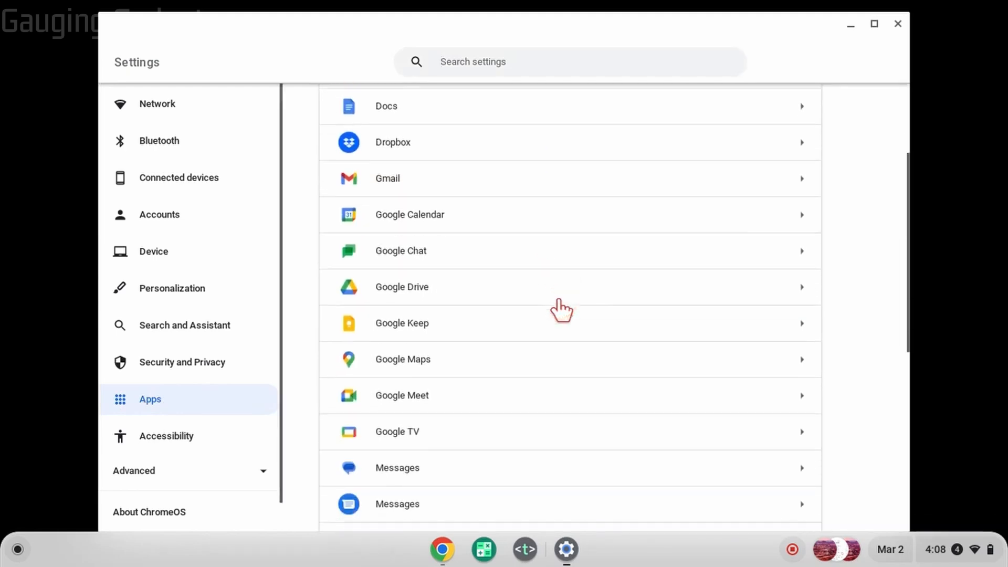
{"action": "scroll", "coordinate": [562, 310], "scroll_direction": "down", "scroll_amount": 4}
{"action": "scroll", "coordinate": [562, 310], "scroll_direction": "down", "scroll_amount": 1}
{"action": "scroll", "coordinate": [562, 310], "scroll_direction": "down", "scroll_amount": 5}
{"action": "scroll", "coordinate": [561, 309], "scroll_direction": "down", "scroll_amount": 2}
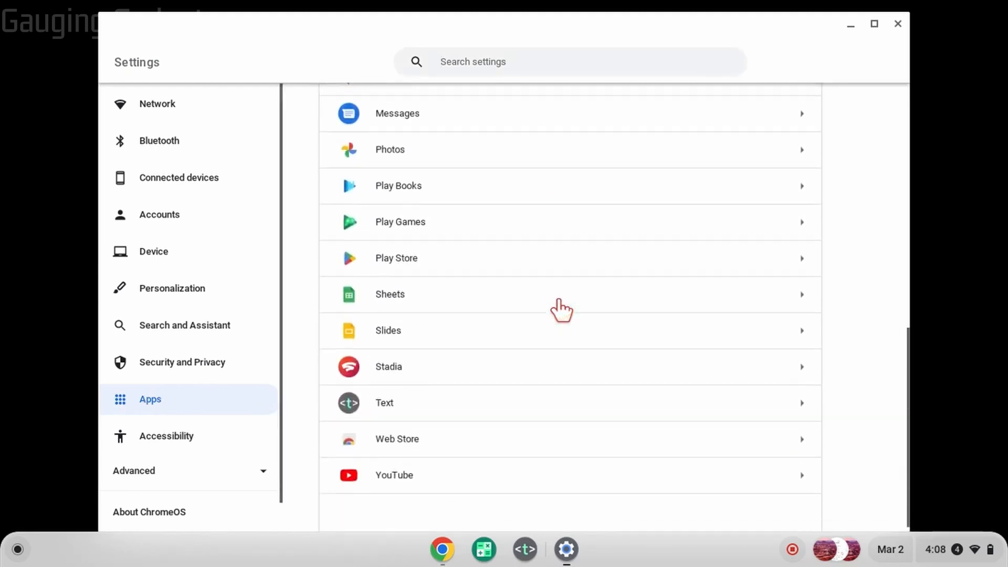
{"action": "left_click", "coordinate": [389, 366]}
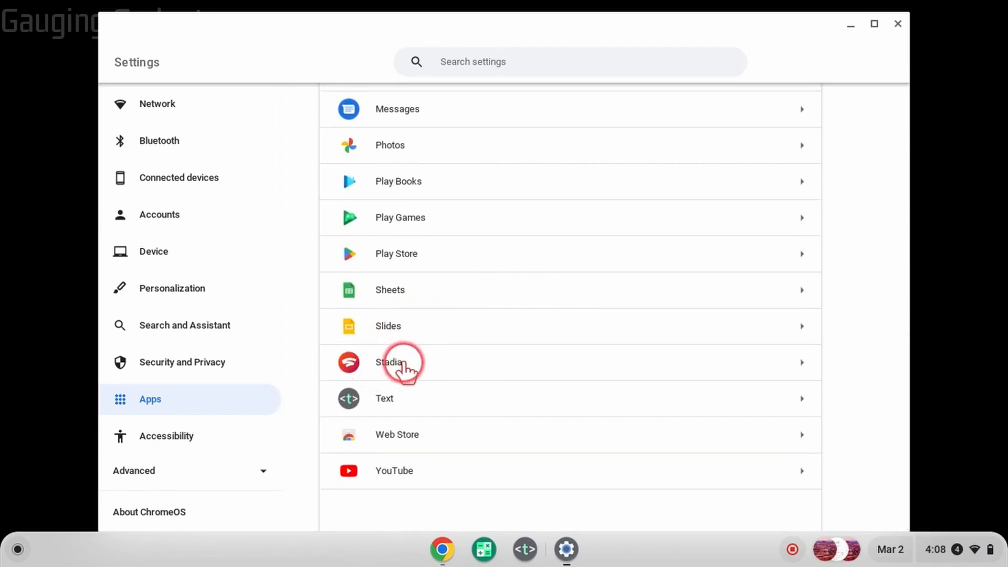
{"action": "left_click", "coordinate": [404, 366]}
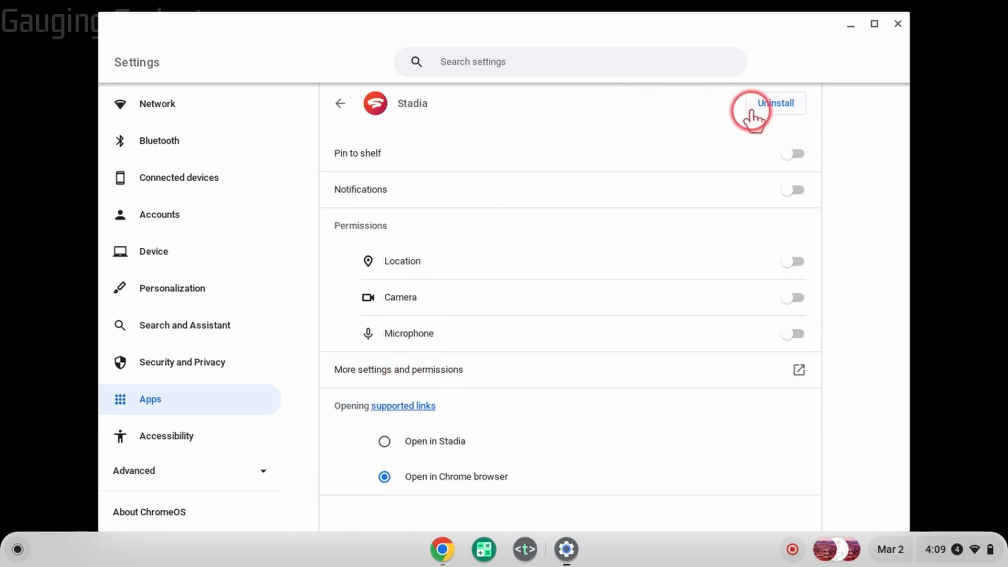
- Uninstall Stadia from its detail page and confirm the removal
{"action": "left_click", "coordinate": [777, 103]}
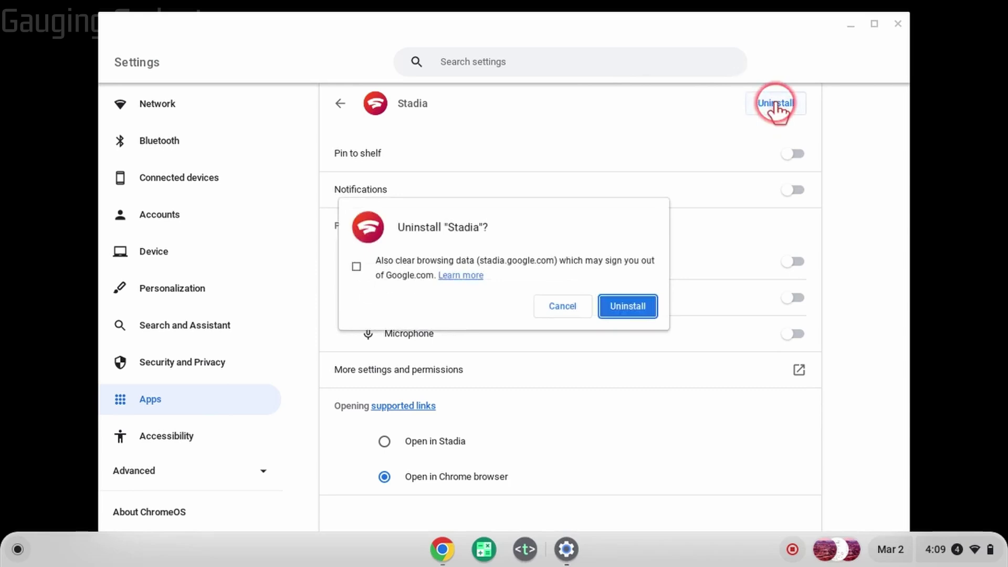
{"action": "left_click", "coordinate": [626, 306]}
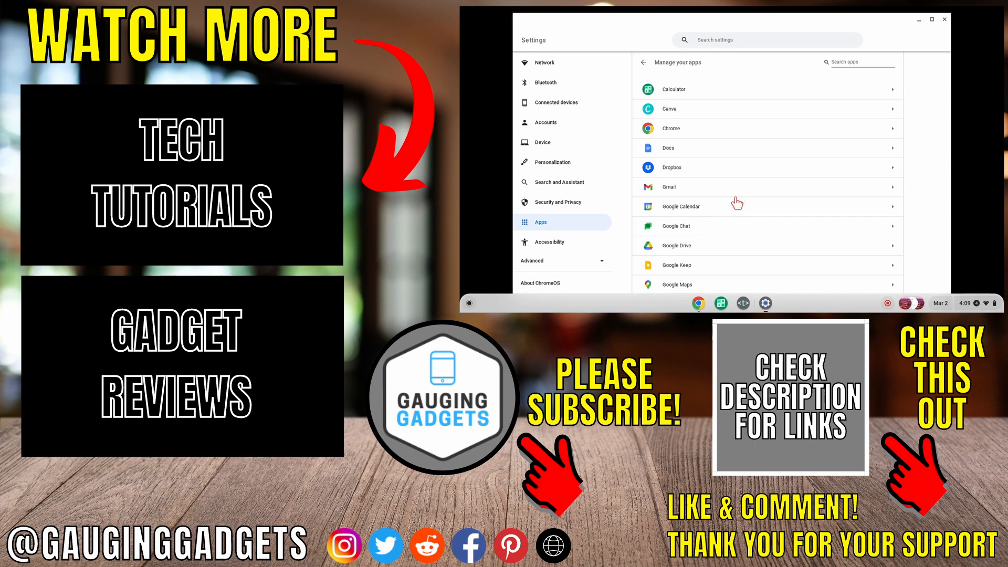
- Close the Settings window, leaving the empty desktop
{"action": "left_click", "coordinate": [945, 20]}
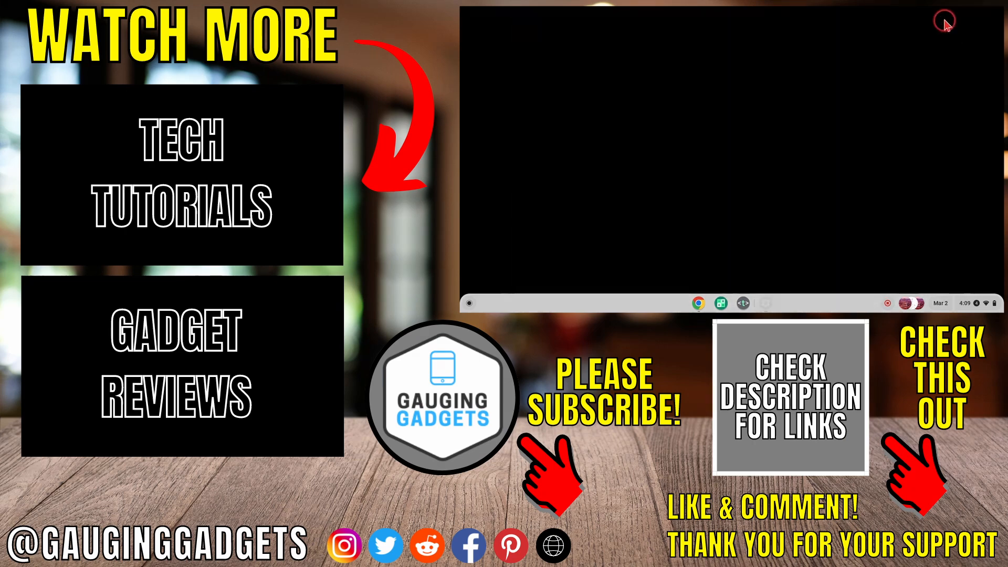